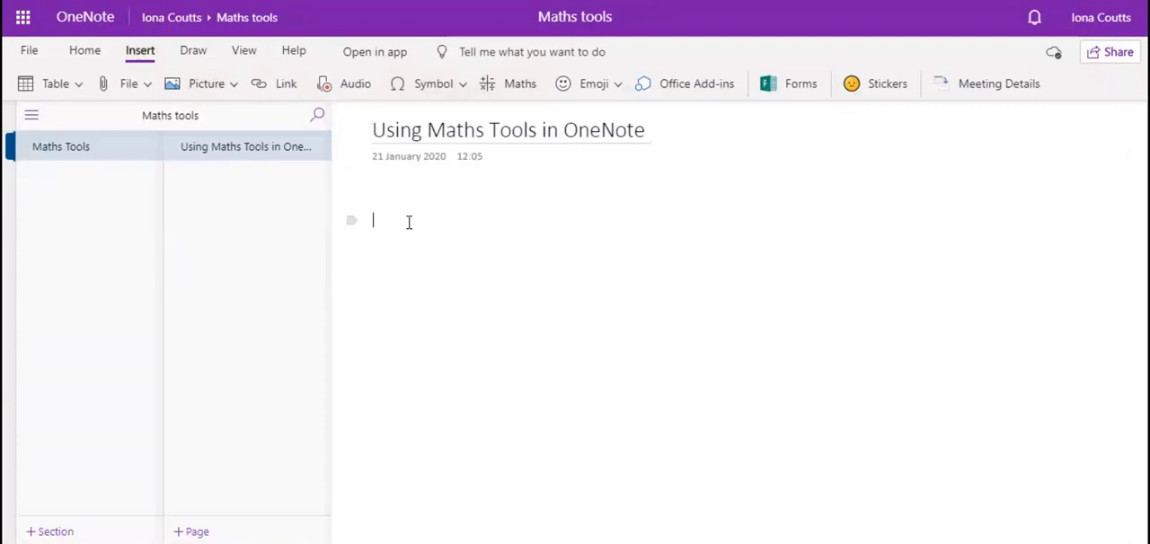
Add the number 232 to the page as a maths expression and apply the Factor action to it
click(427, 304)
text(232)
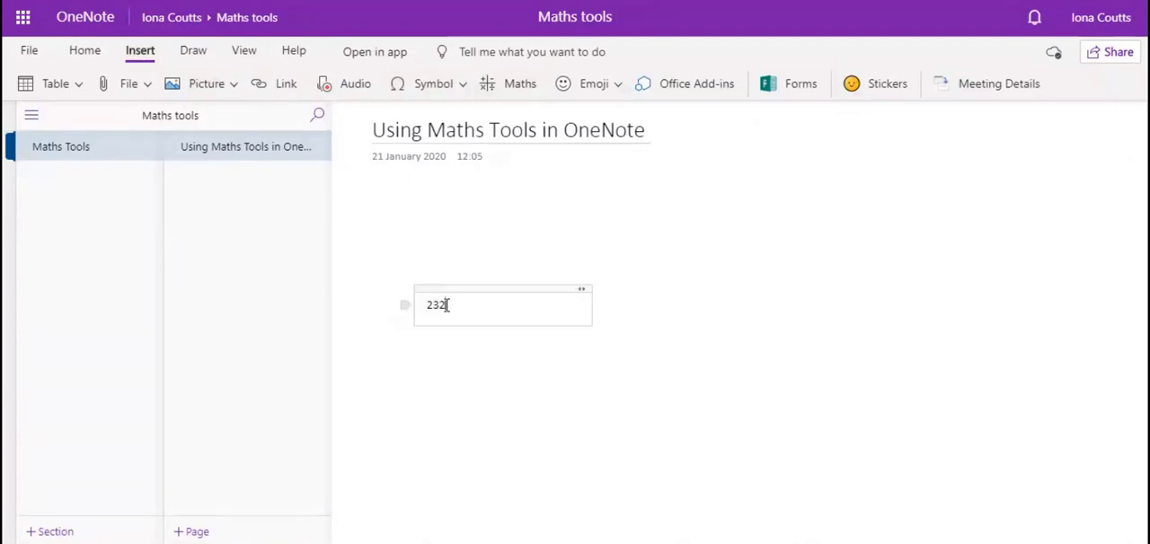
double_click(435, 305)
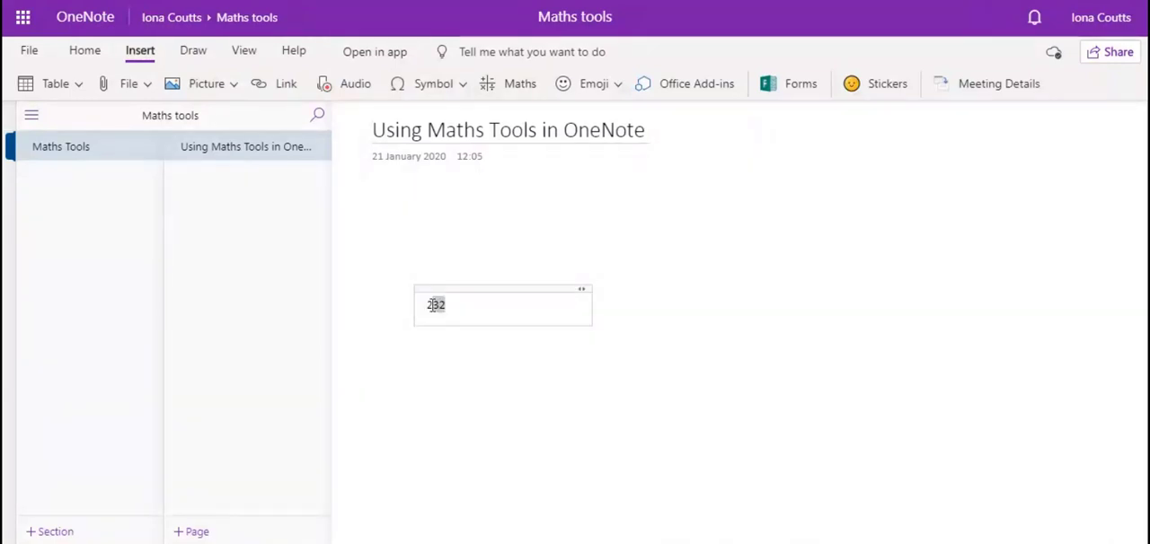
click(520, 84)
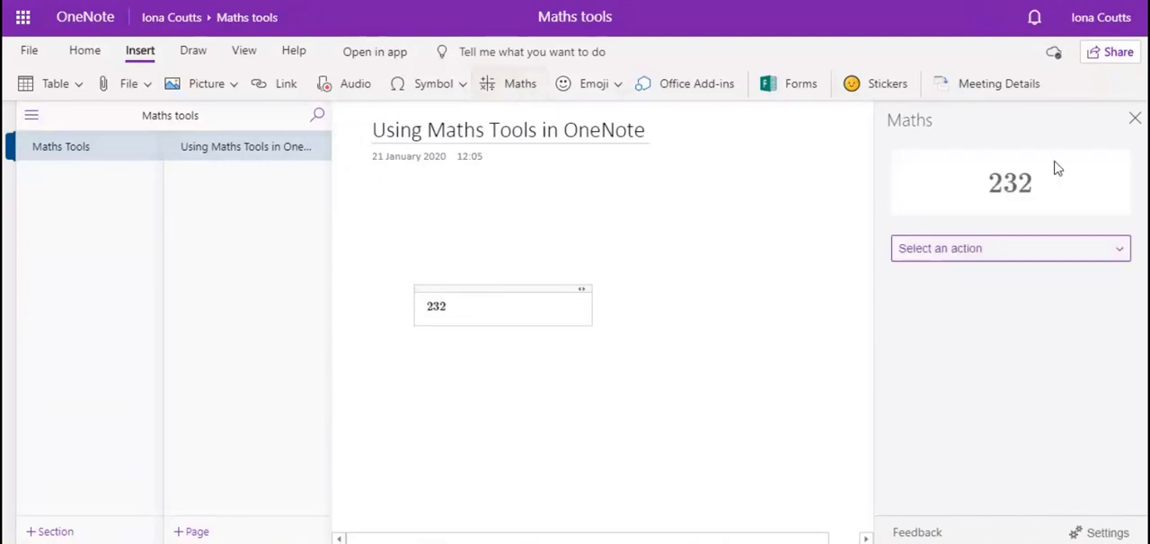
click(1002, 252)
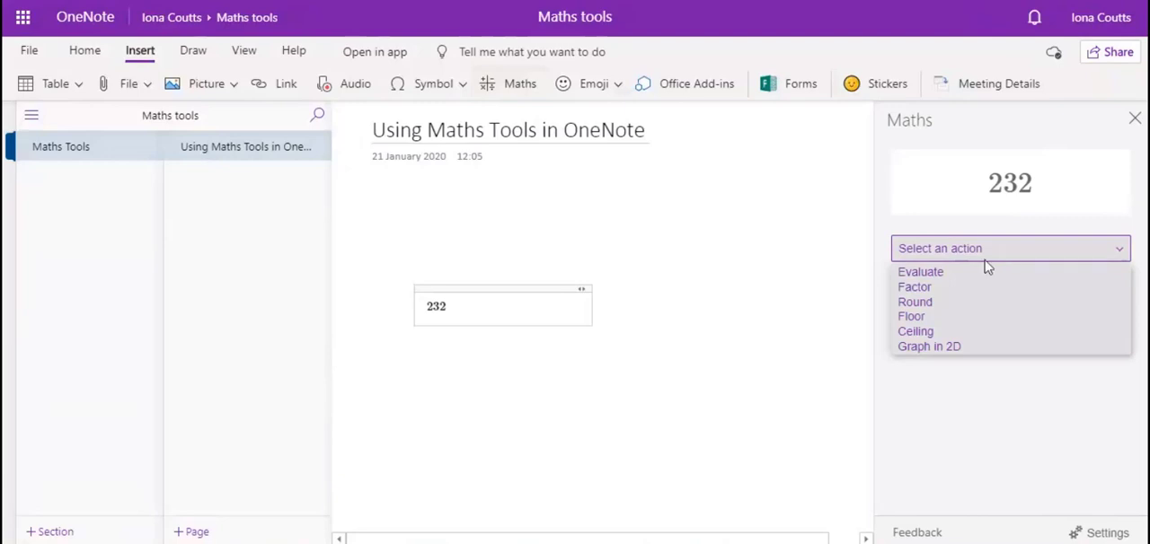
click(940, 289)
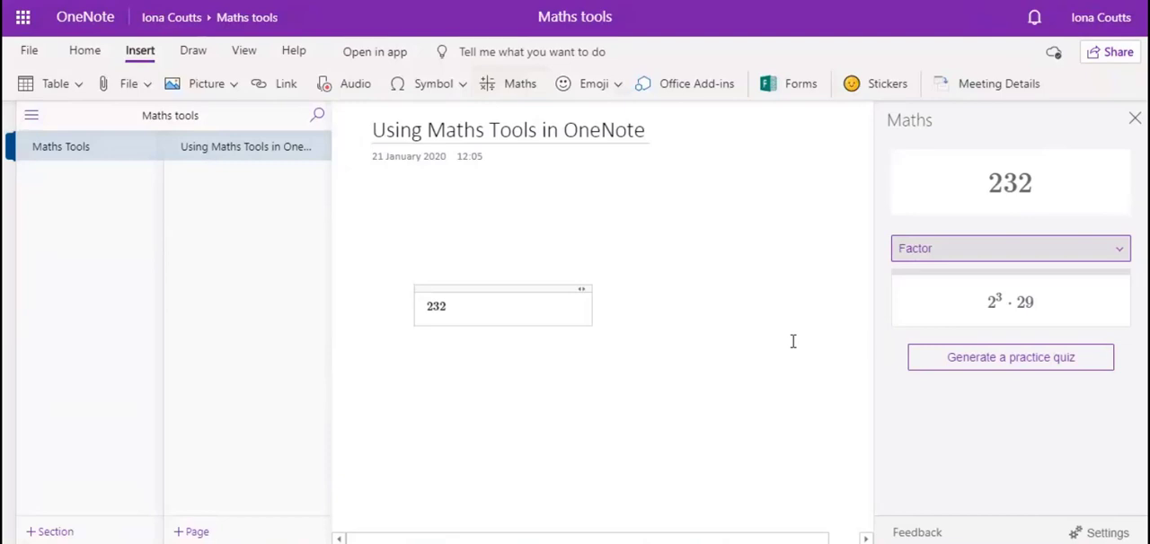
Add 23.49 below 232 as a maths expression and apply the Round action, followed by the Ceiling action
click(485, 386)
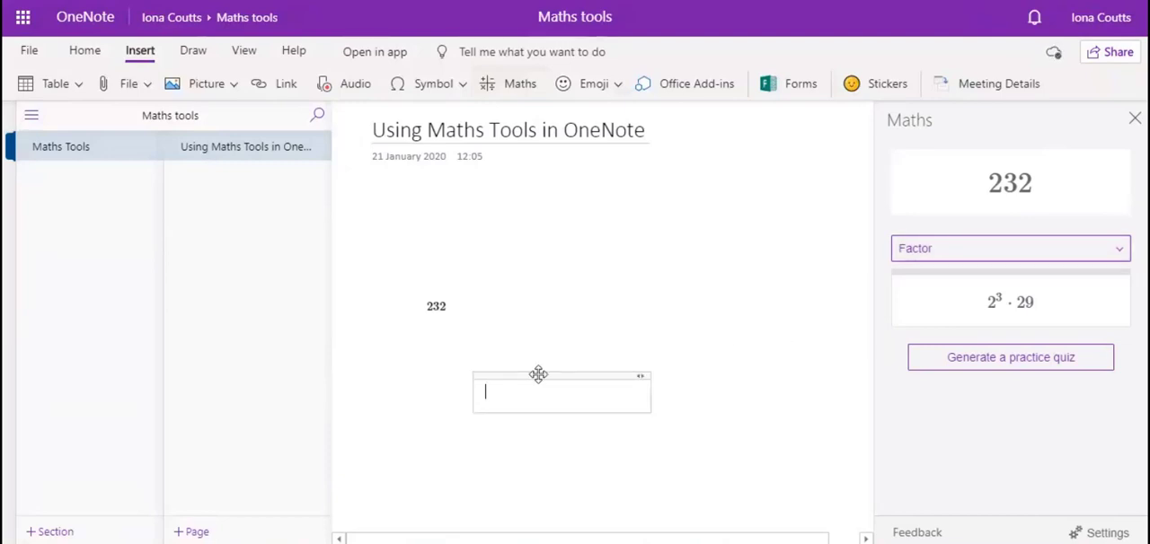
text(23.49)
drag(514, 392, 484, 392)
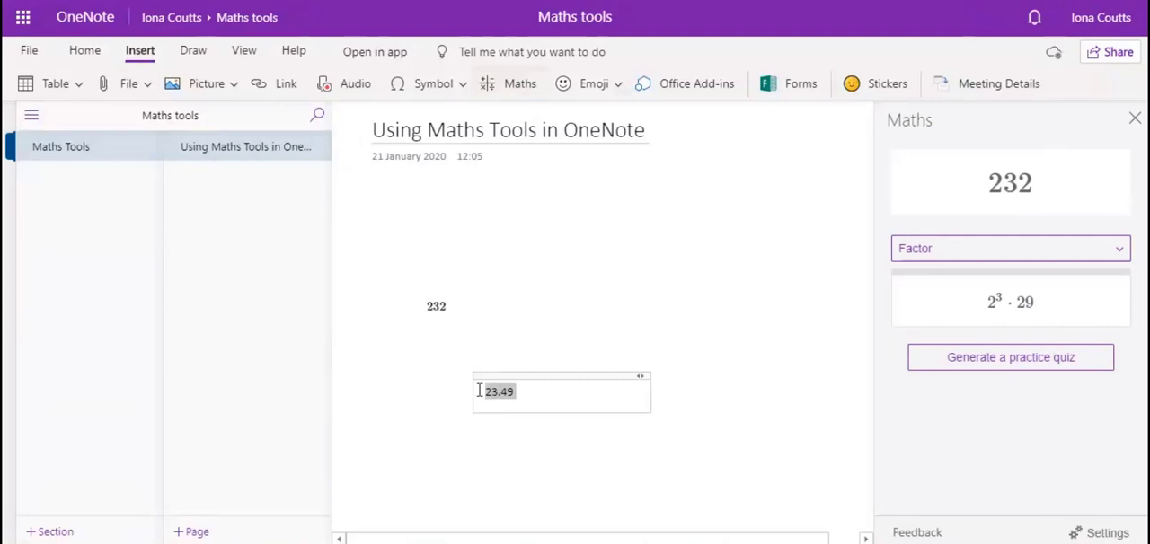
click(503, 84)
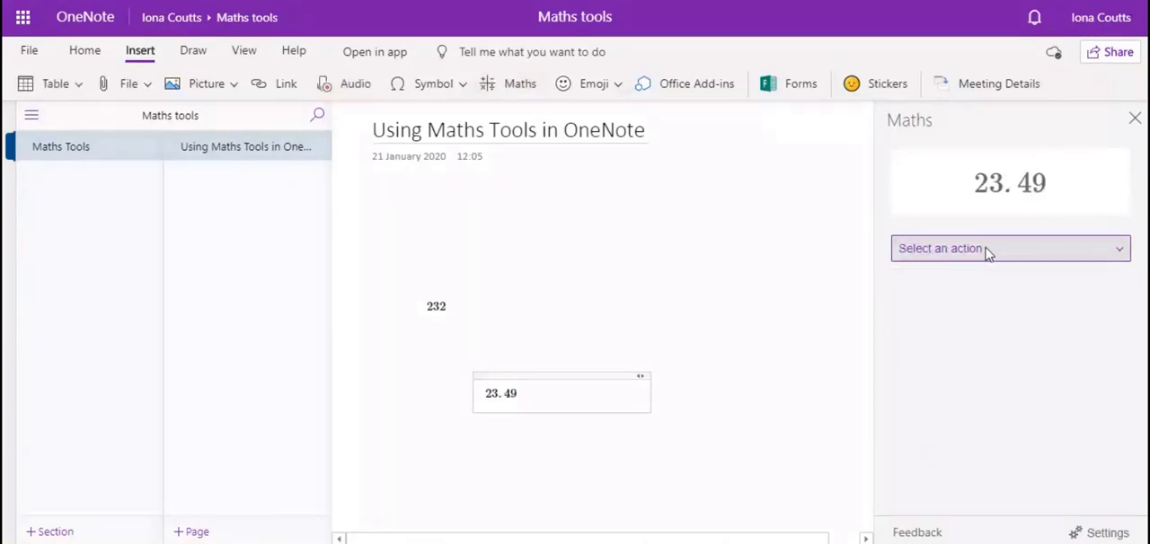
click(986, 252)
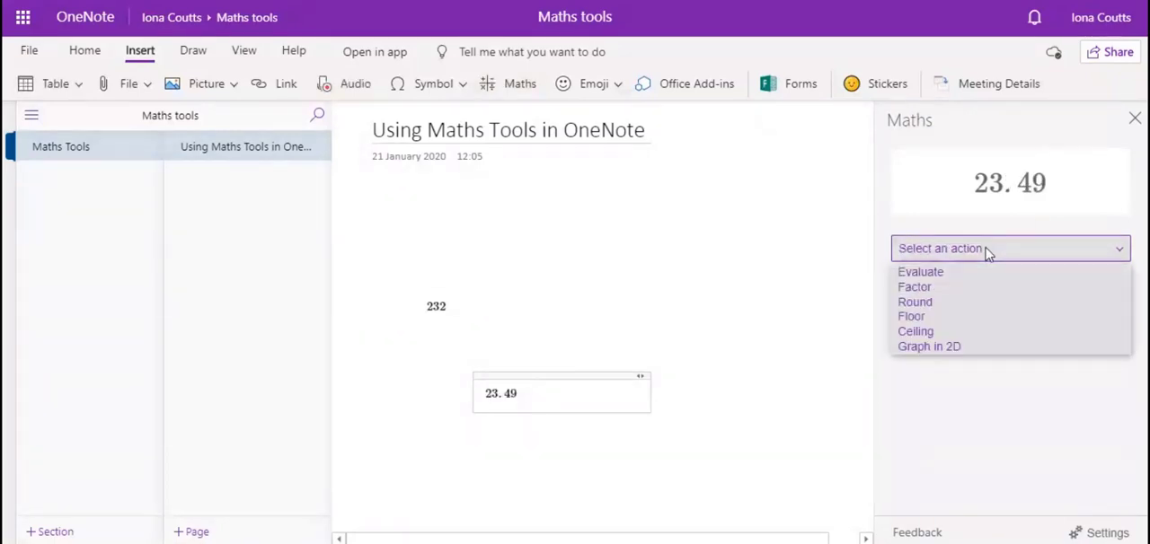
click(934, 303)
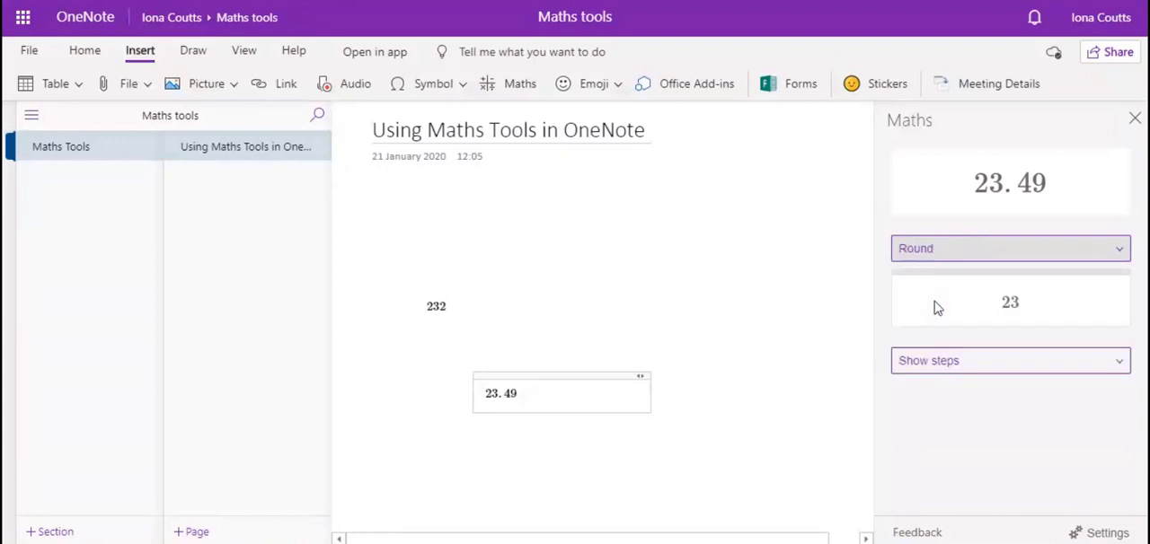
click(966, 251)
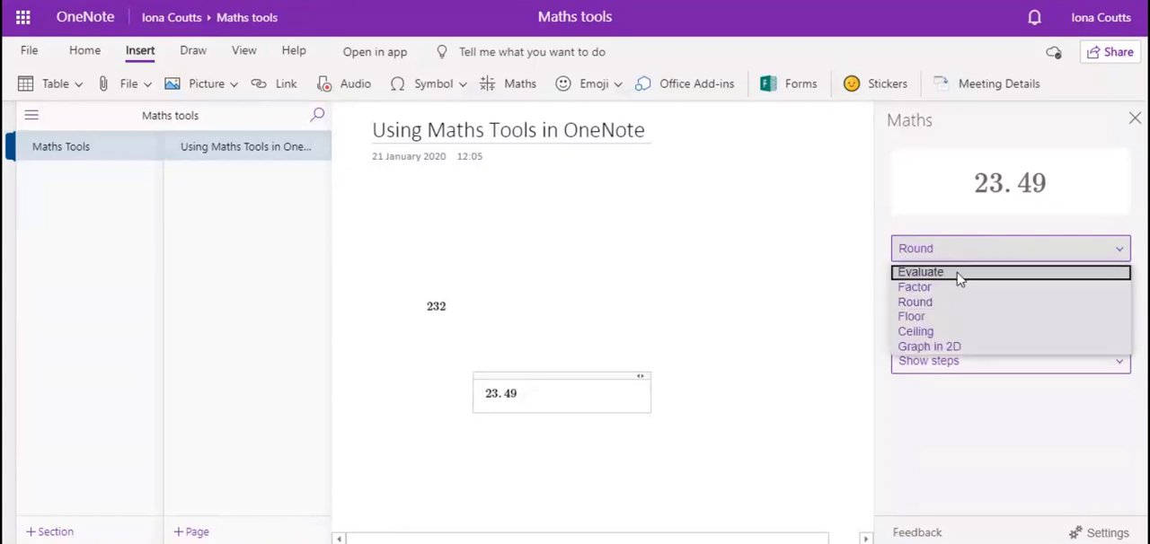
click(940, 334)
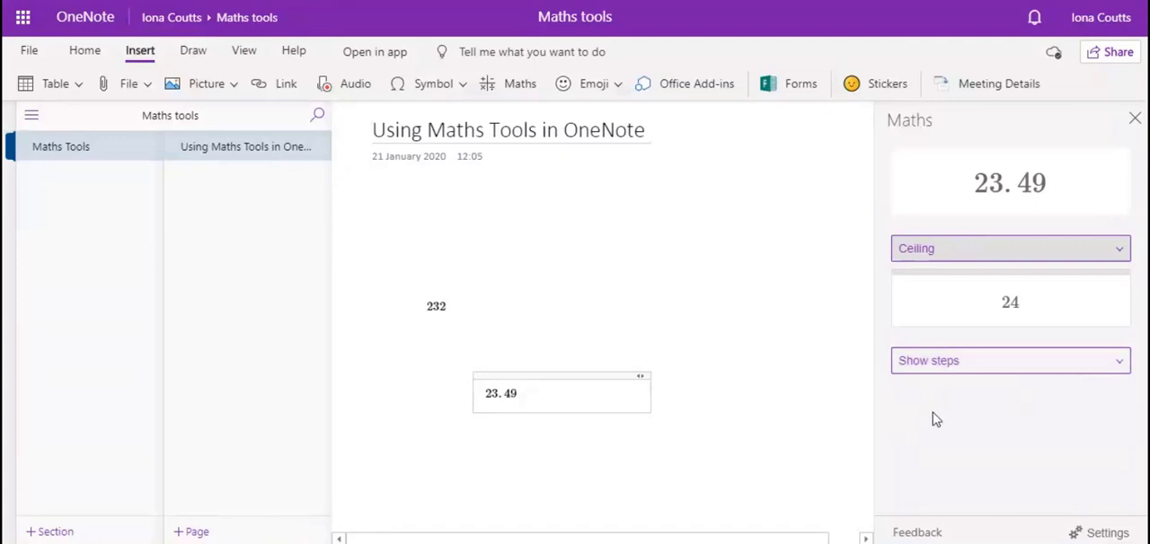
Add the expression 2 + 4 * 3 below 23.49, convert it to maths and evaluate it
click(535, 449)
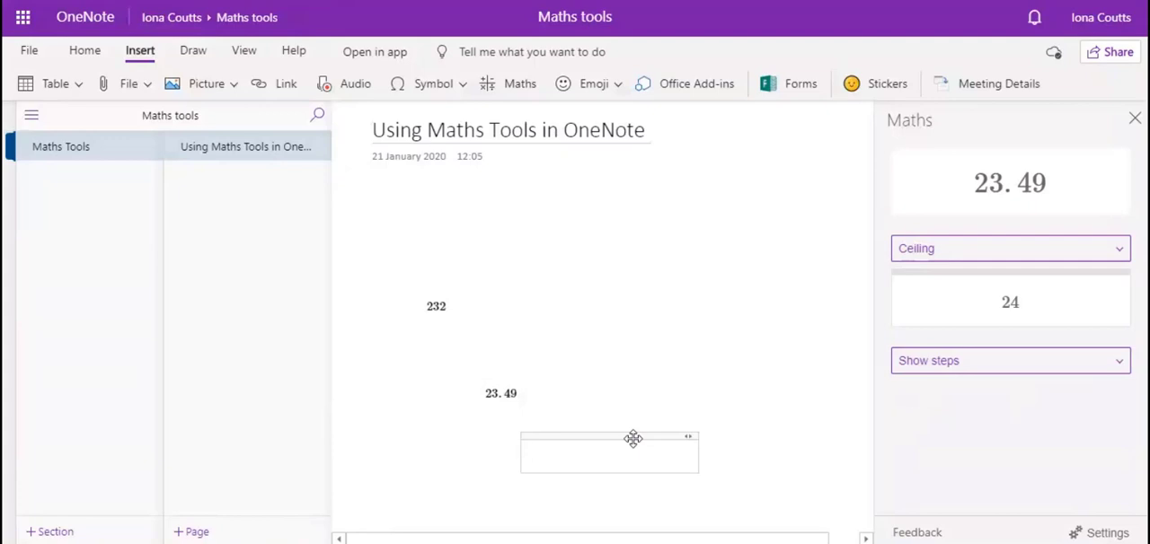
text(2 + 4 * 3)
drag(575, 452, 527, 453)
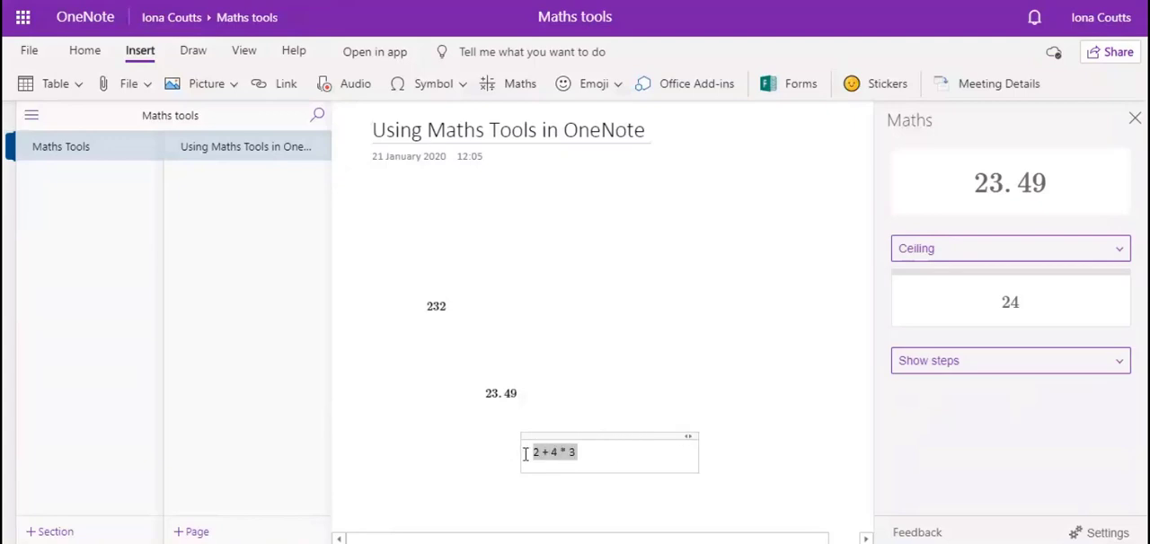
click(533, 84)
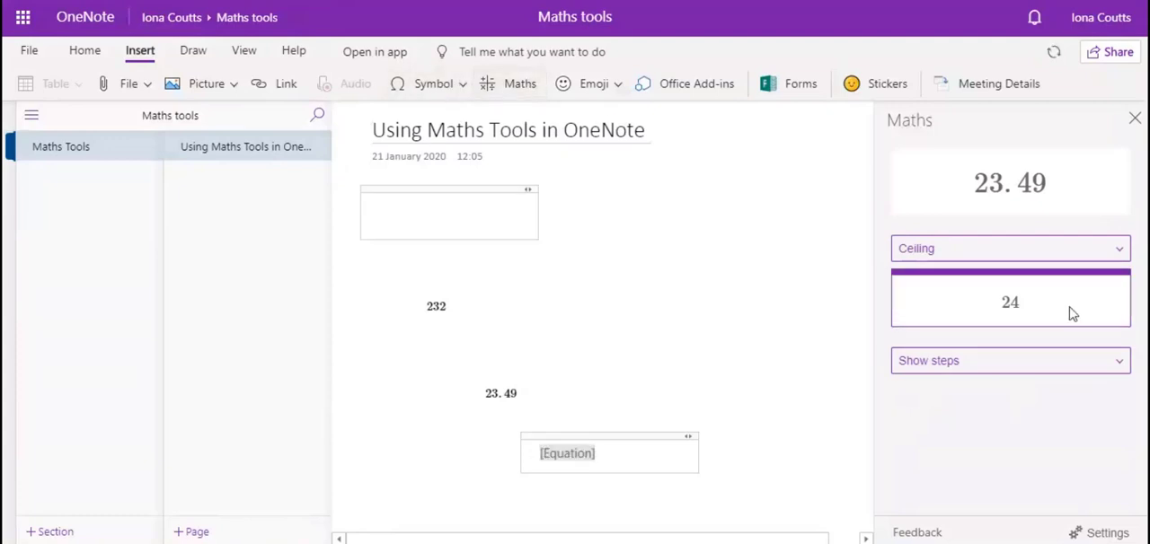
click(1009, 255)
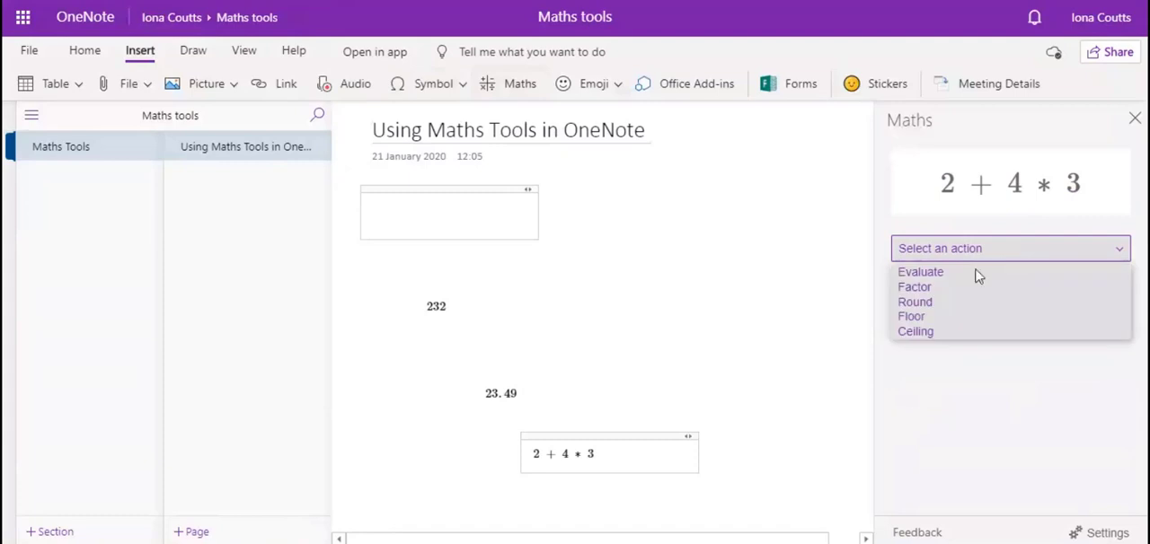
click(957, 278)
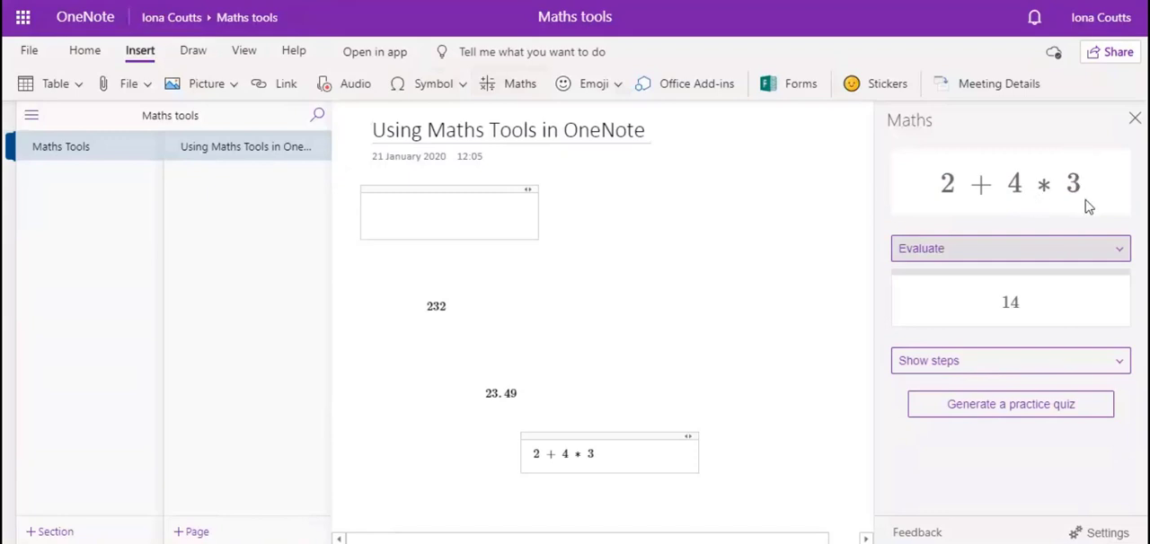
Show the solution steps for 2 + 4 * 3 and have them read aloud in Immersive Reader
click(1013, 362)
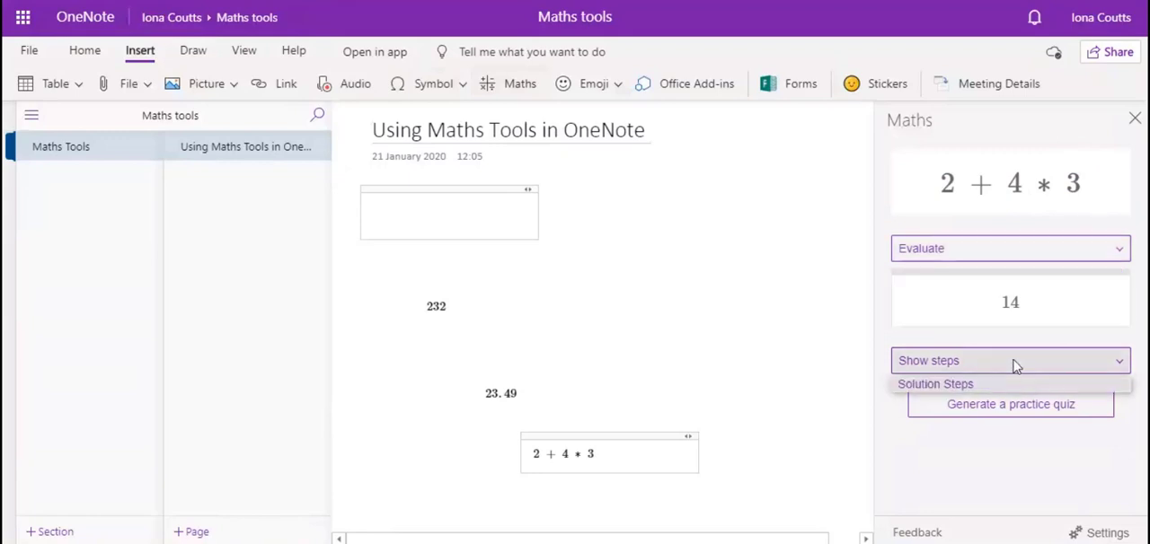
click(984, 385)
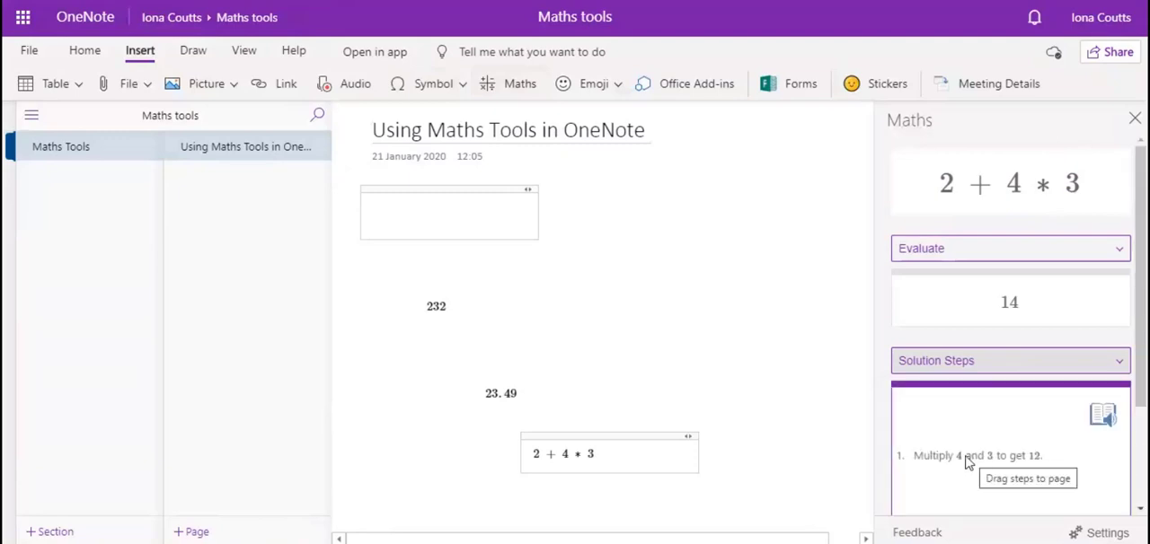
scroll(967, 464, down, 2)
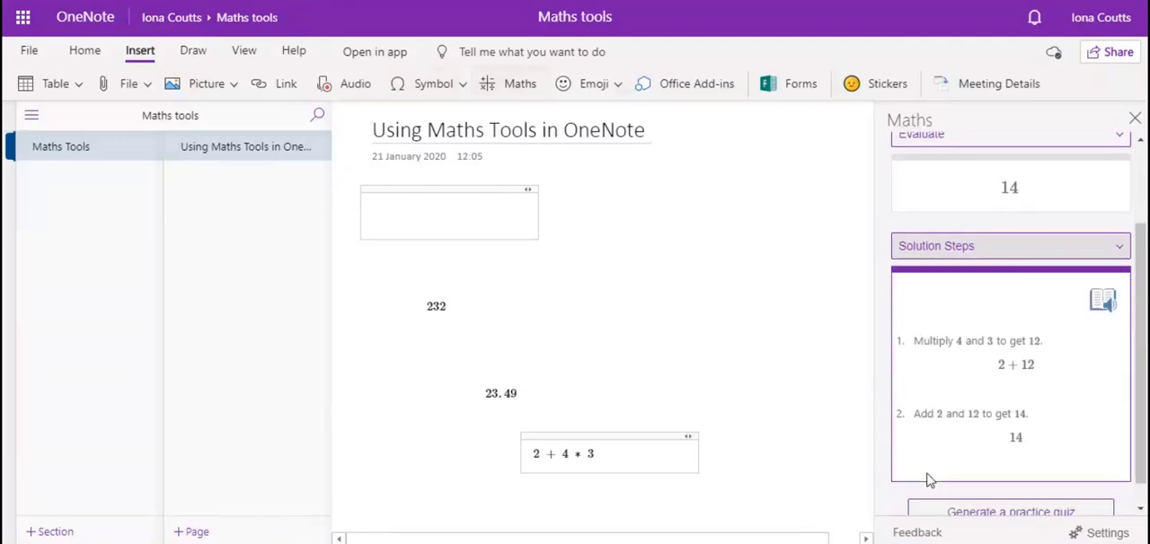
click(1104, 303)
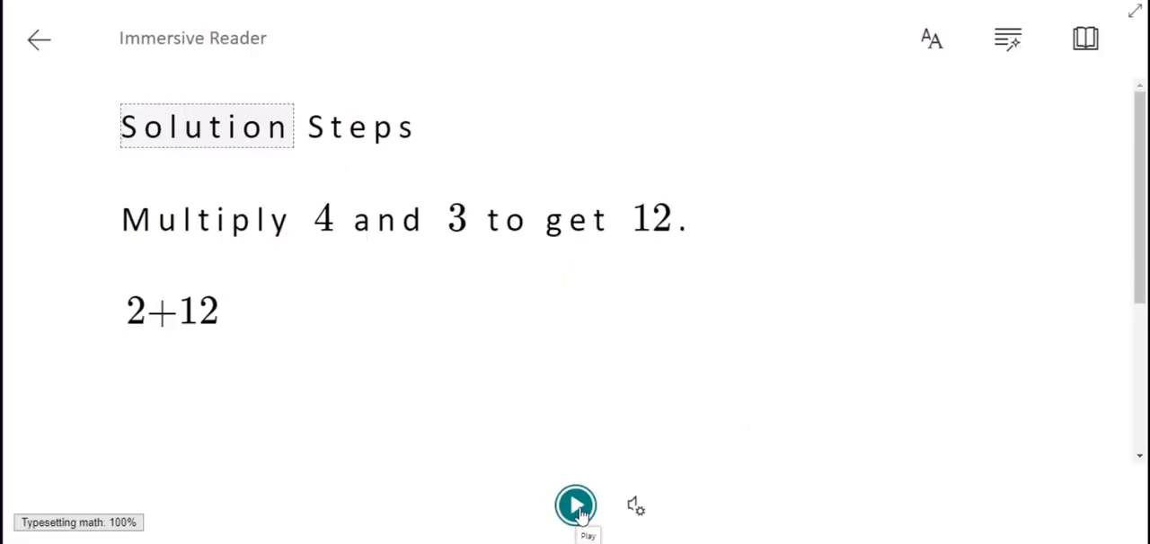
click(575, 506)
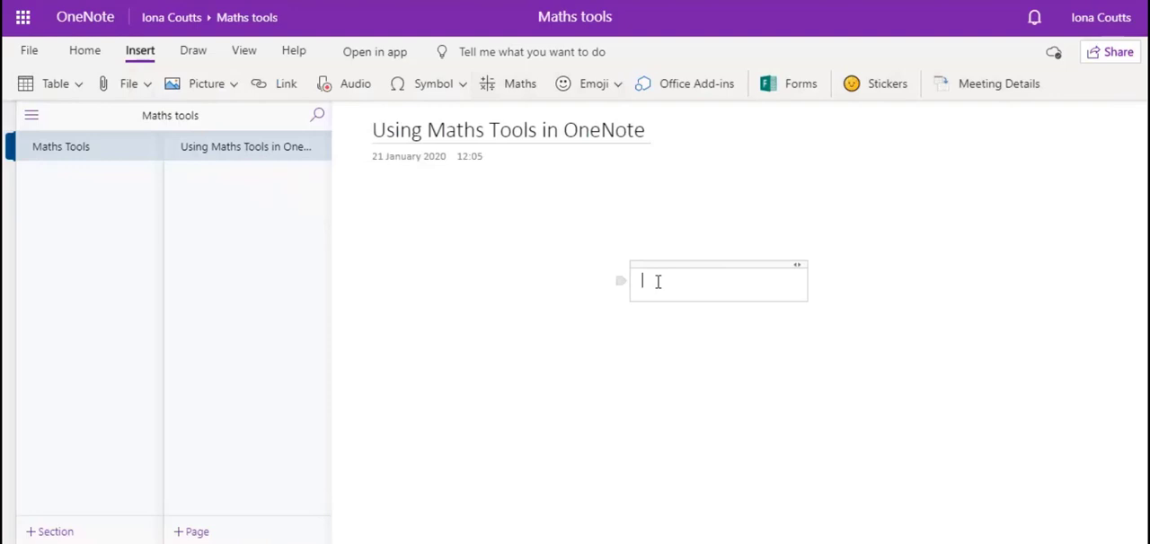
Enter the number list 2, 6, 3, 4, 9 on the page as maths and apply the Sort action
text(2, 3, 3, 4, 9)
drag(696, 284, 645, 288)
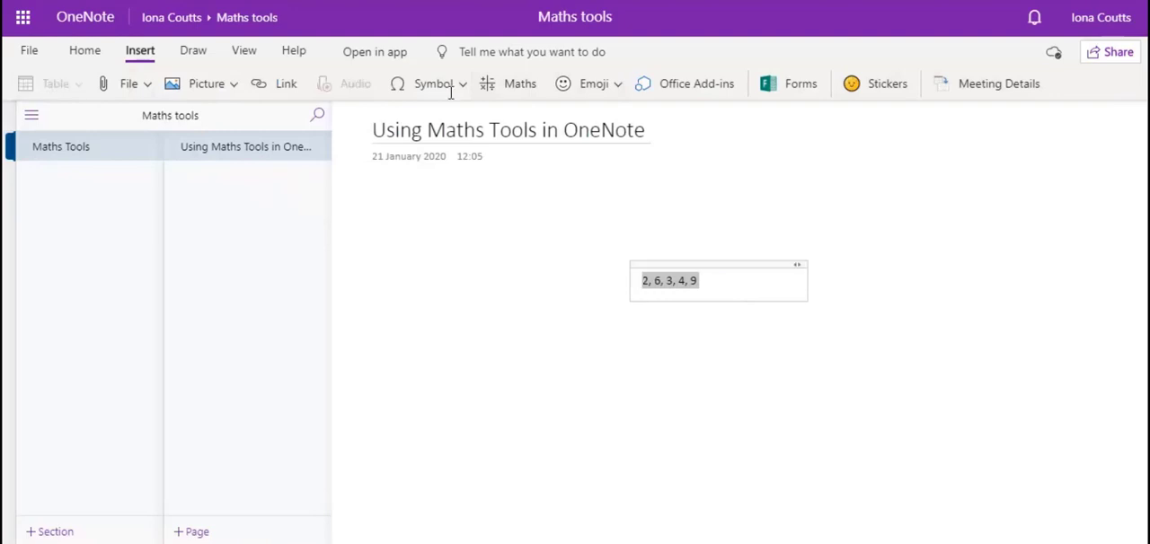
click(514, 87)
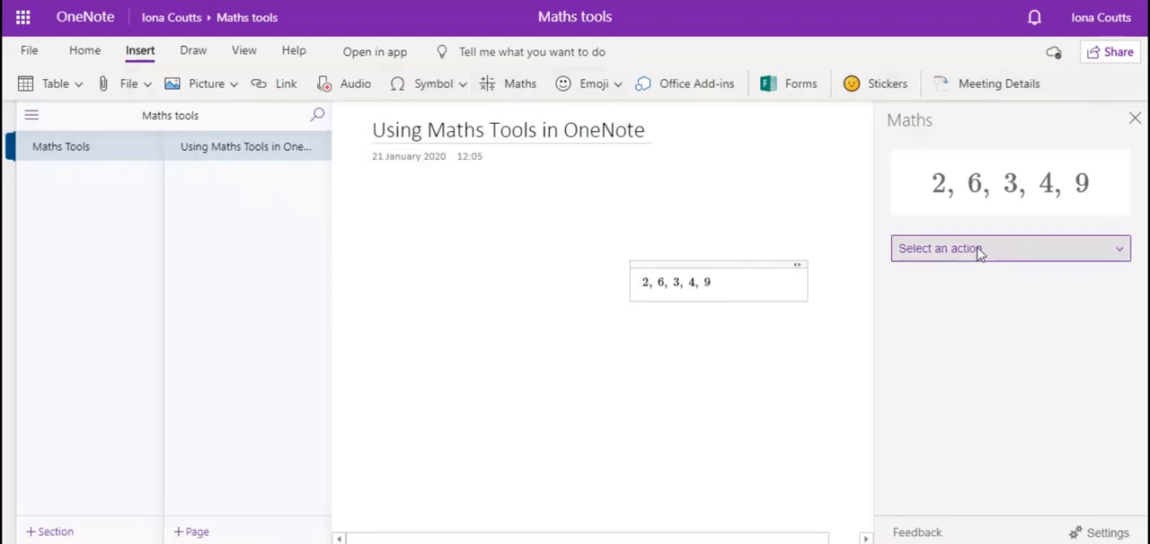
click(980, 254)
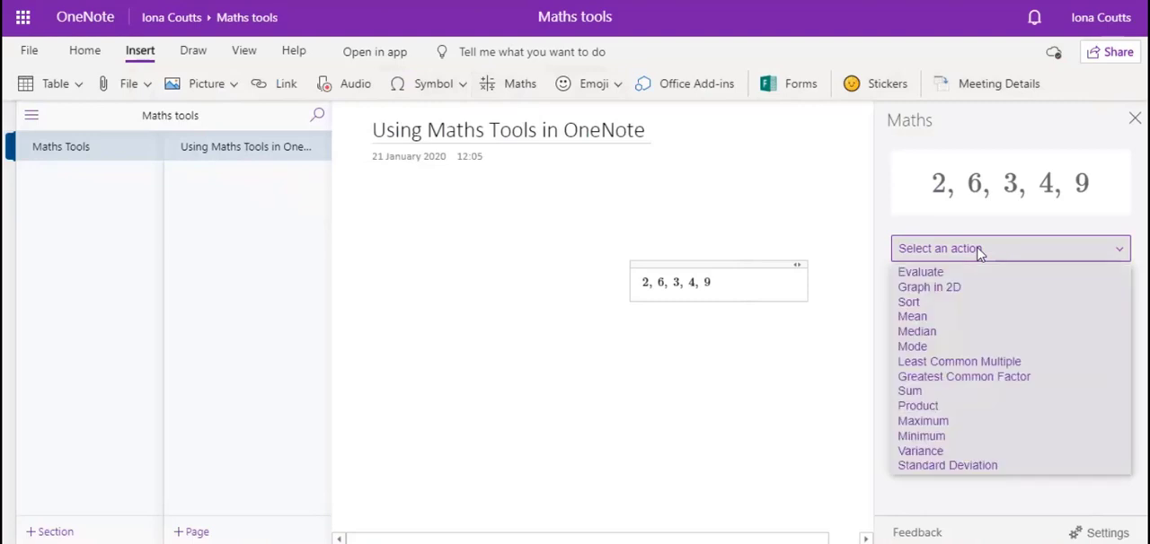
click(928, 304)
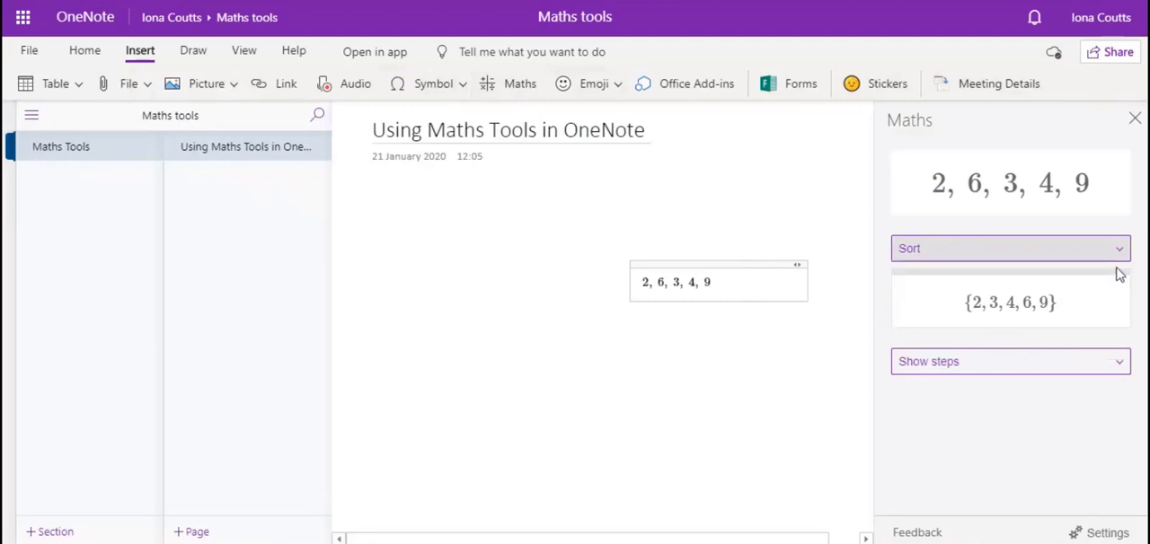
Calculate the median of the number list and review its solution steps
click(1007, 251)
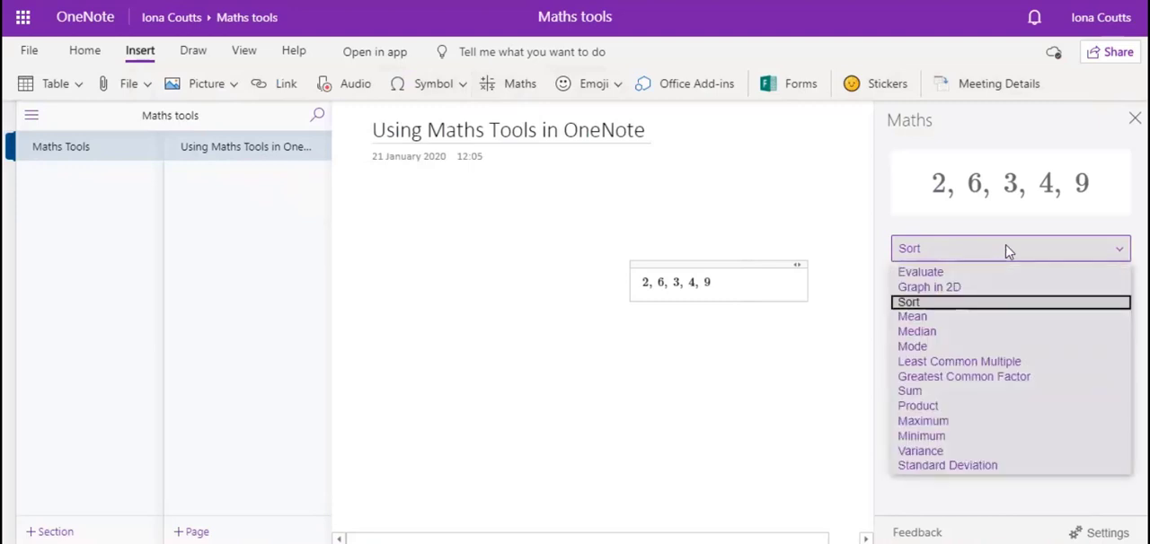
click(917, 331)
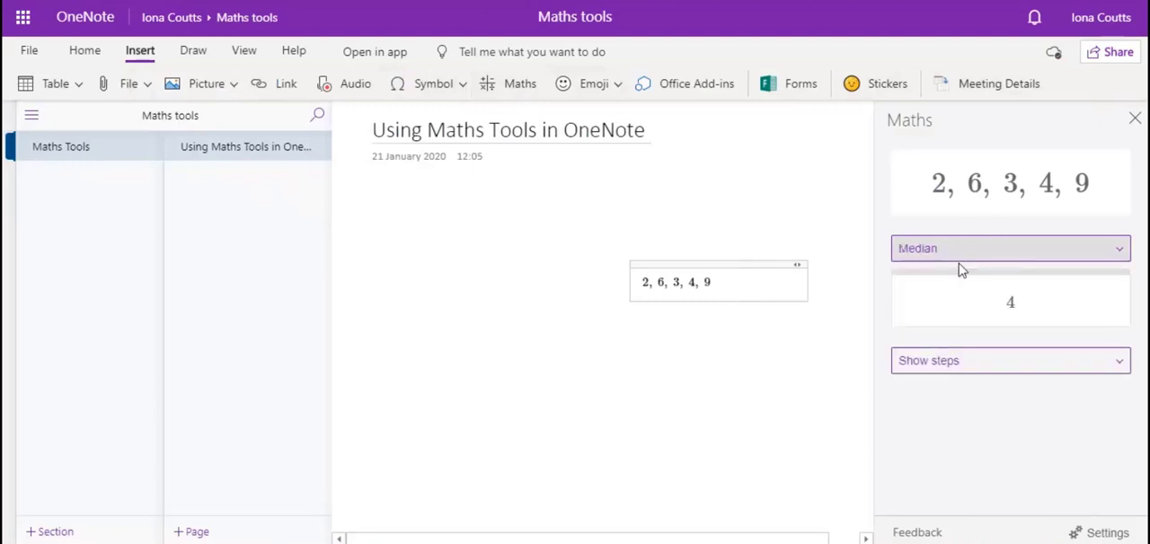
click(1024, 368)
click(967, 394)
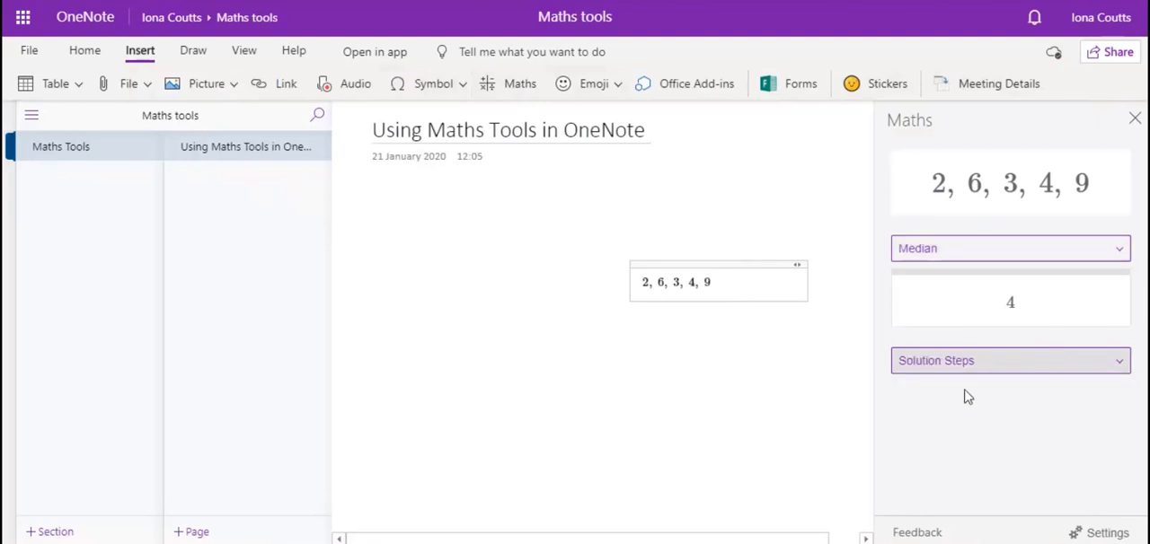
scroll(1045, 428, down, 2)
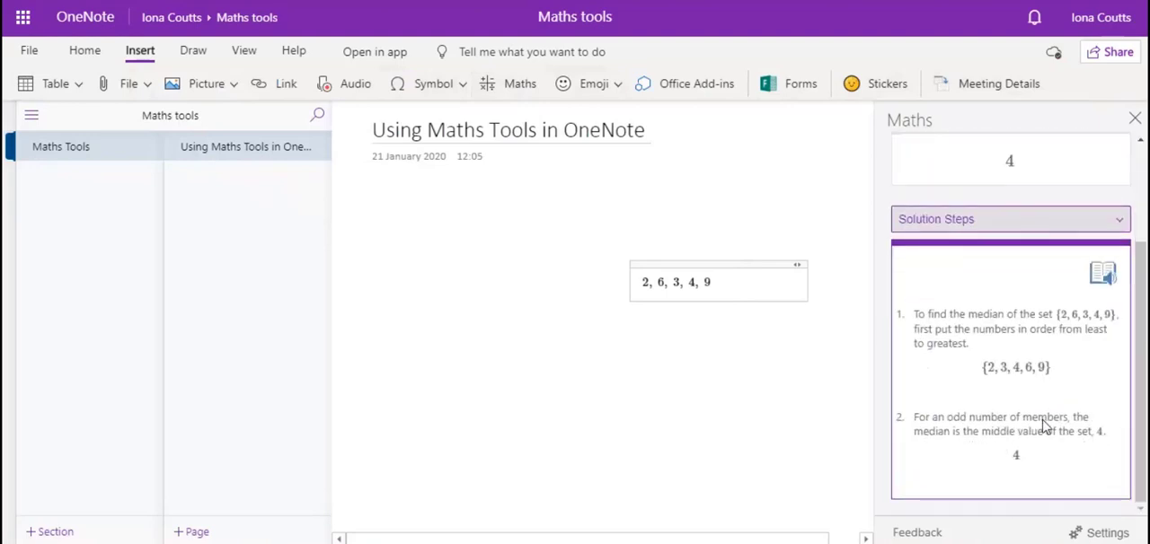
scroll(1044, 427, up, 3)
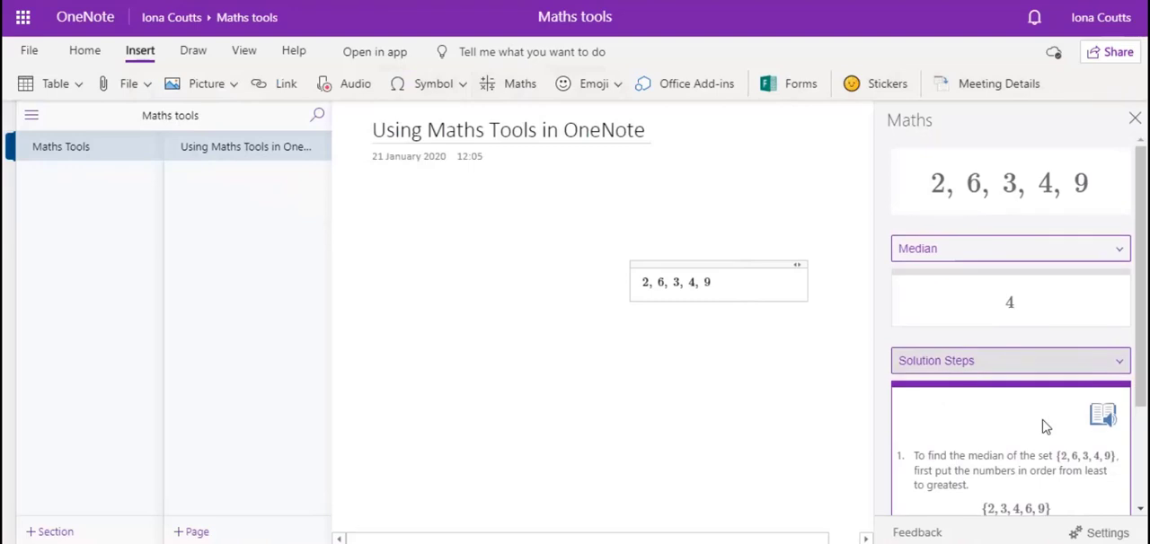
scroll(1042, 427, down, 3)
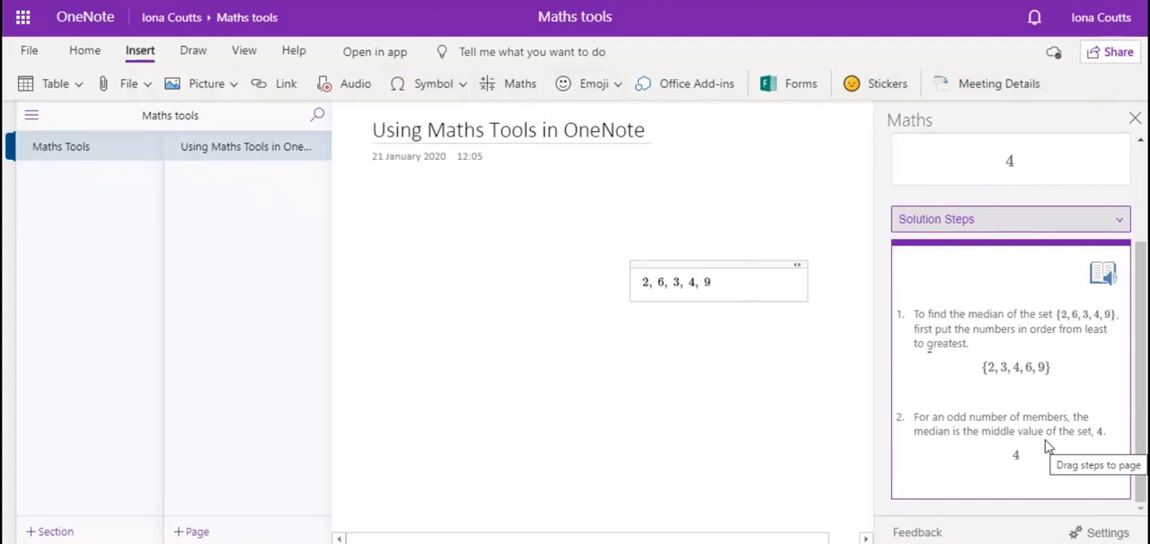
scroll(1024, 406, up, 3)
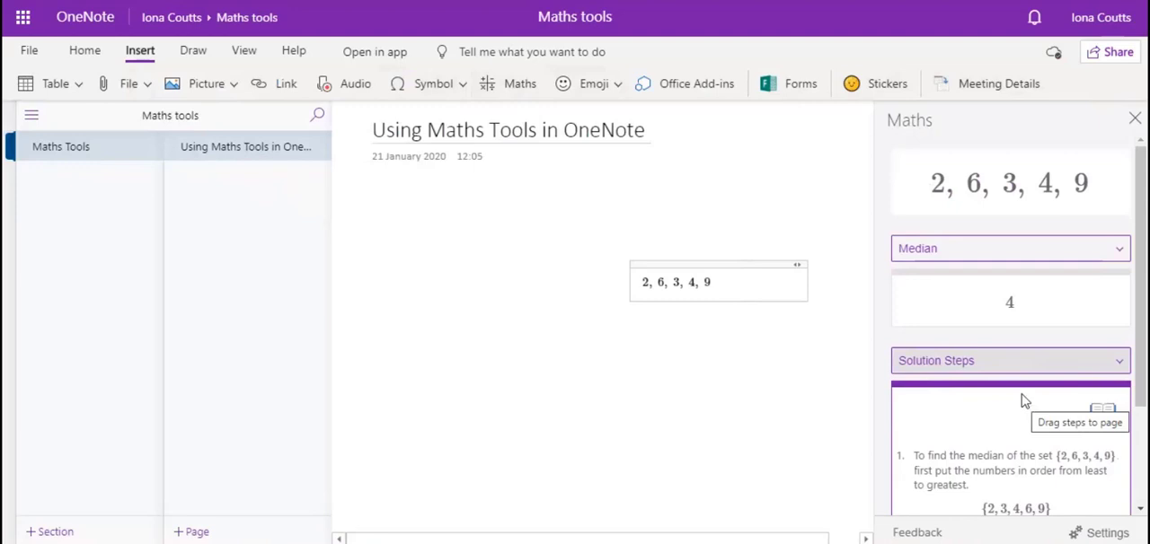
Calculate the least common multiple of the number list
click(979, 257)
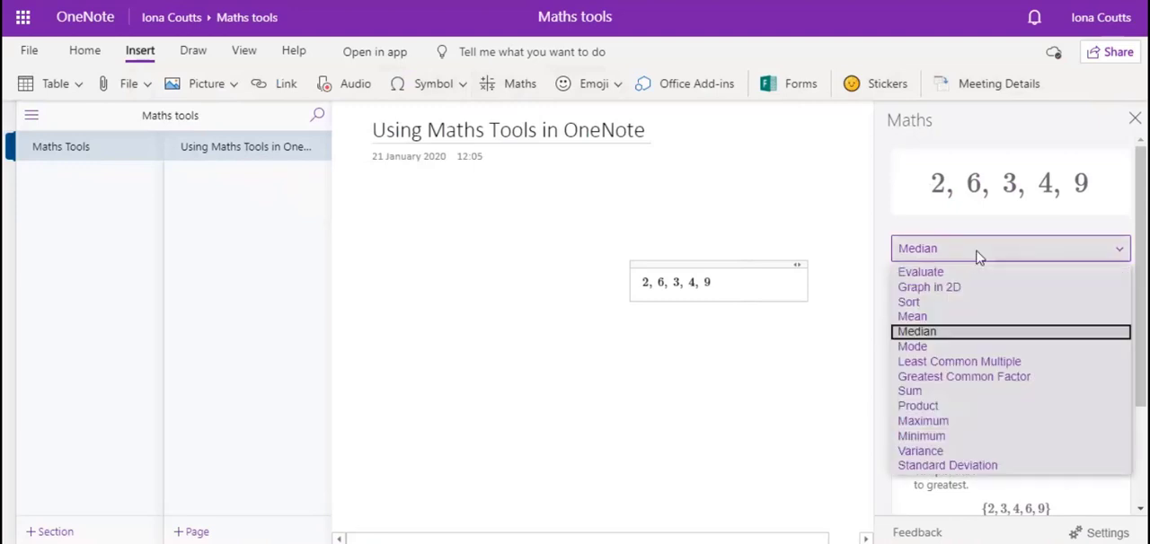
click(956, 363)
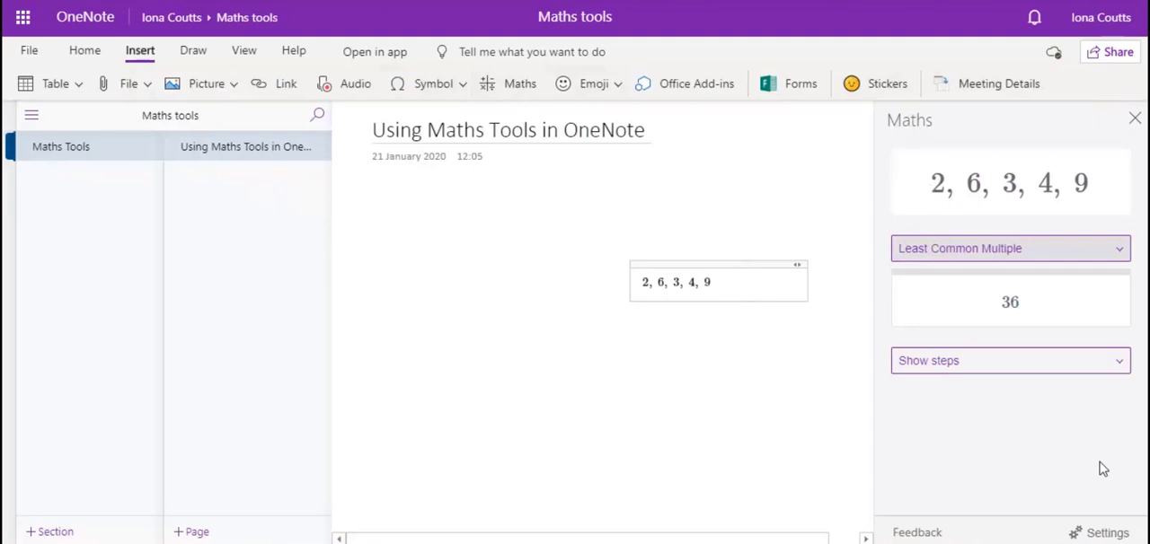
Enter the expression x^3 + 3x in the empty note container and convert it to maths for calculation
click(960, 254)
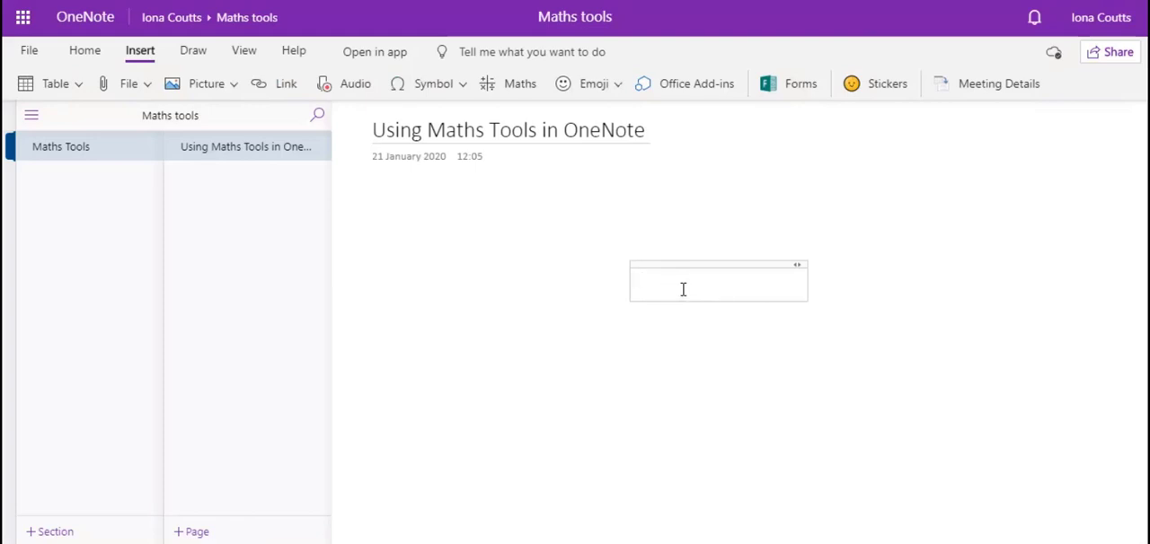
text(x^)
text(3 + 3x)
drag(688, 280, 643, 281)
click(511, 85)
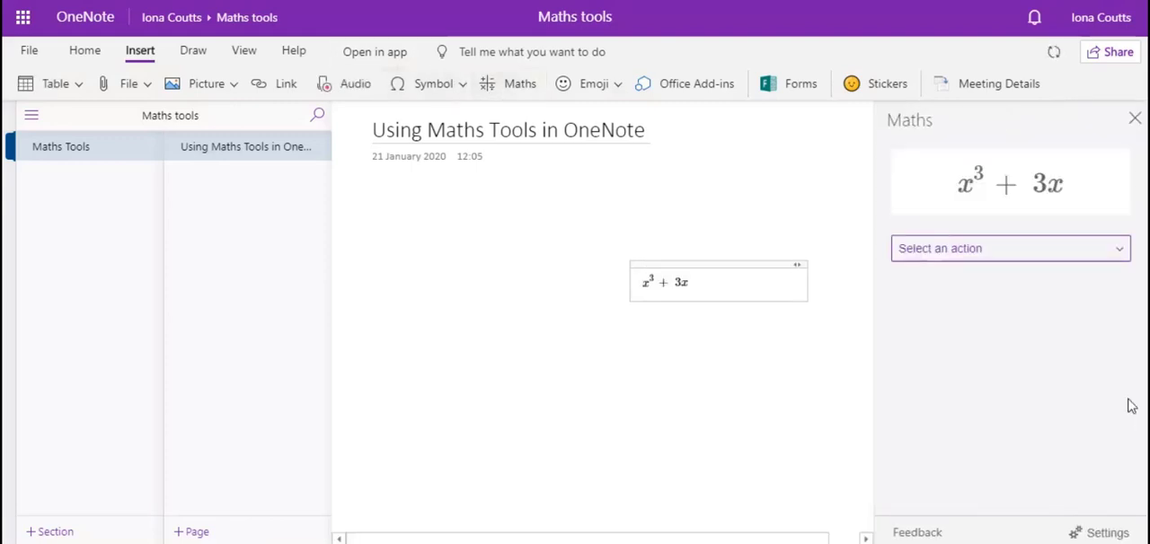
Factor the expression x^3 + 3x and plot it as a 2D graph
click(1003, 255)
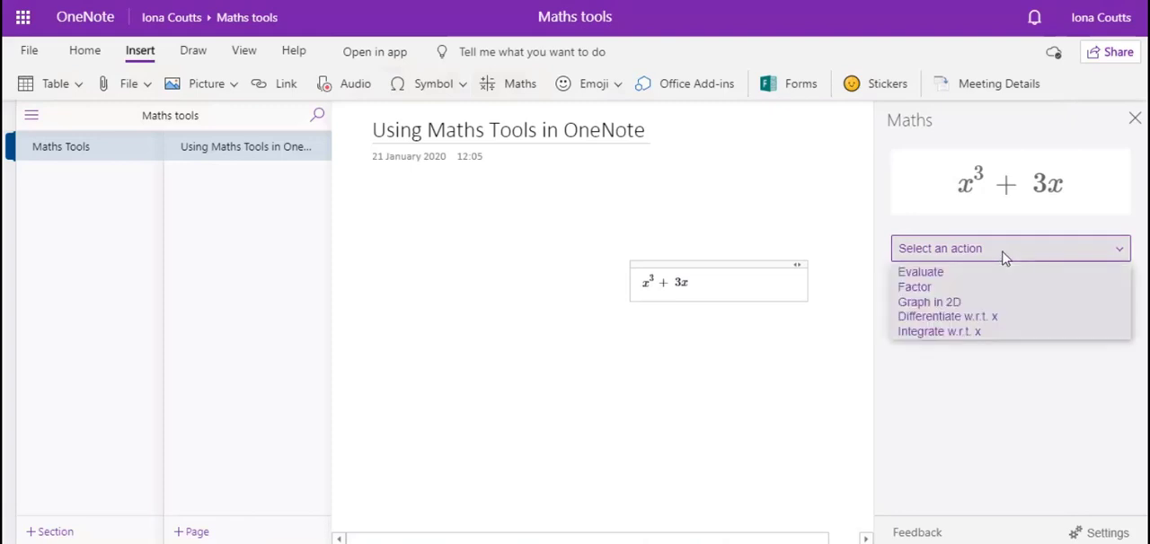
click(938, 290)
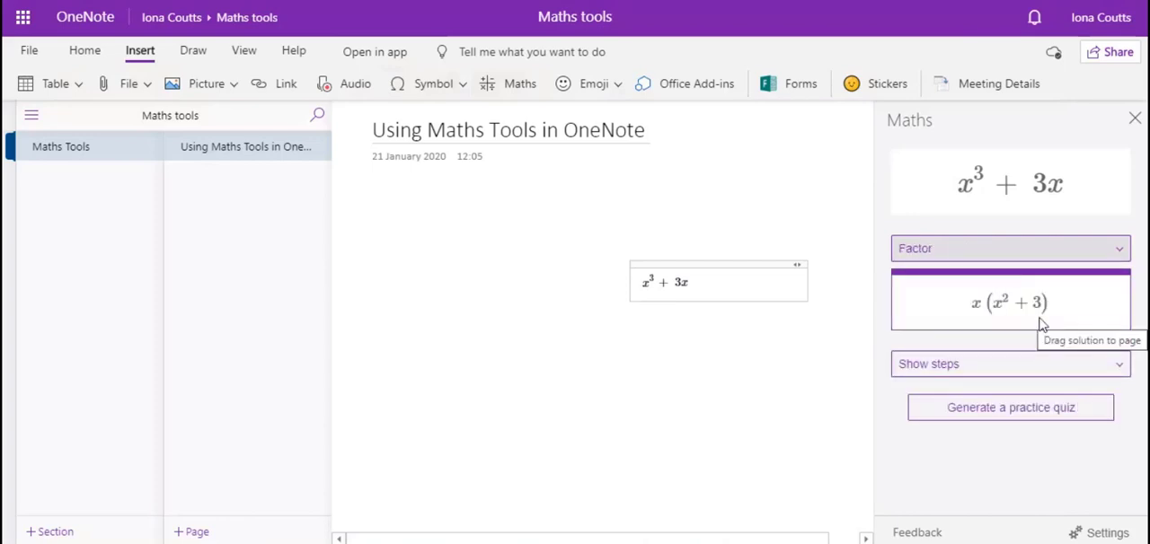
click(969, 256)
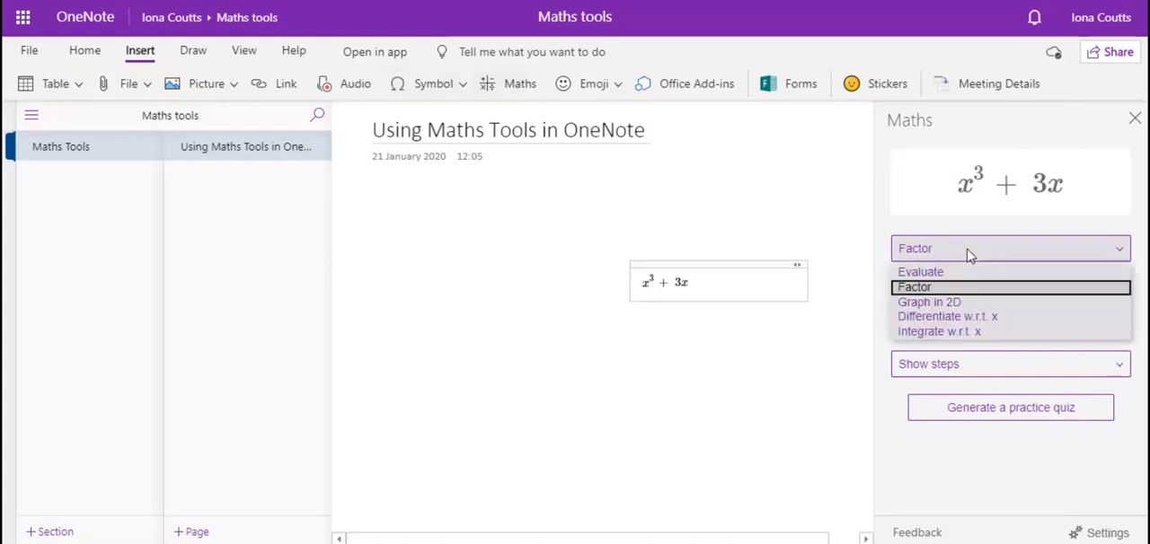
click(950, 303)
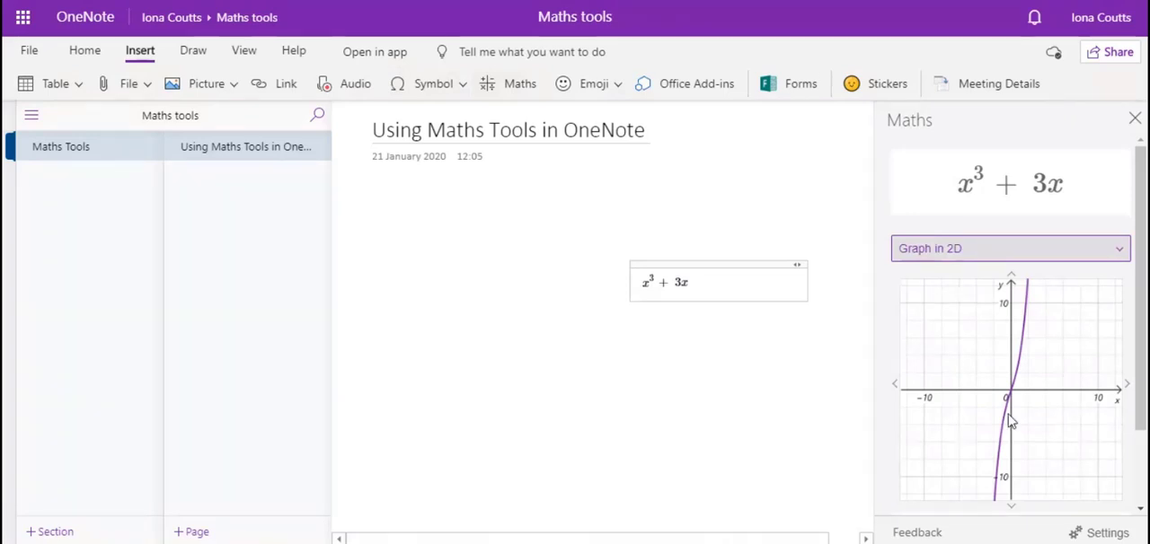
Differentiate the expression x^3 + 3x with respect to x, and integrate it with respect to x
click(1017, 252)
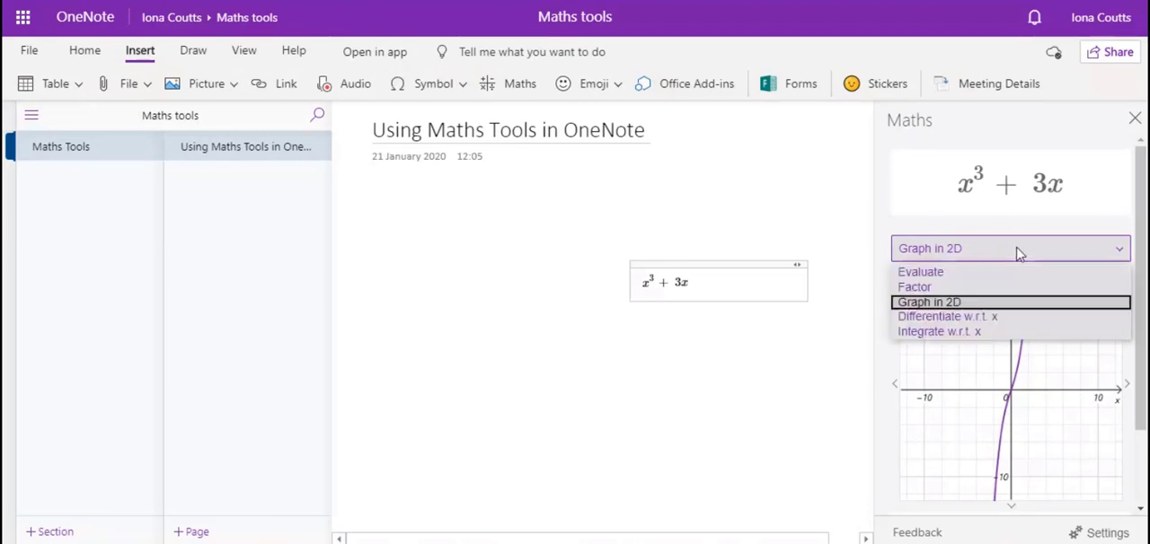
click(985, 319)
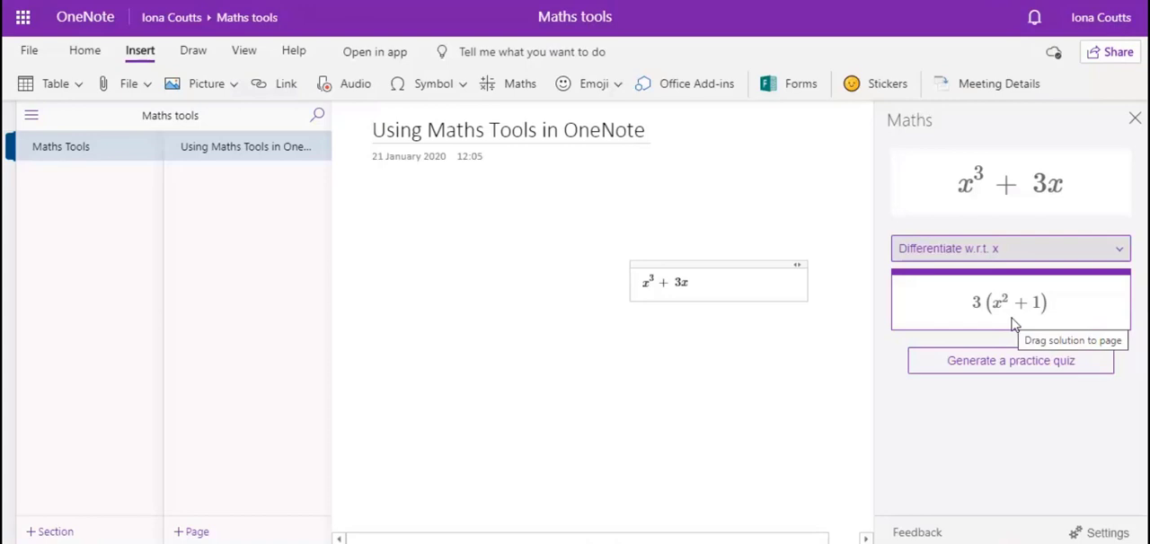
click(1030, 253)
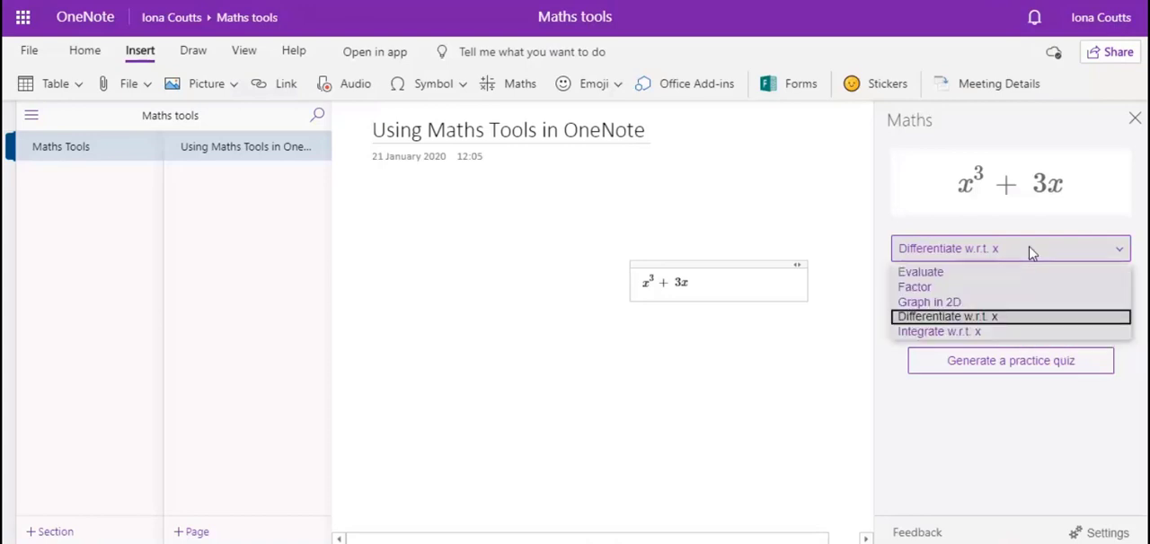
click(995, 335)
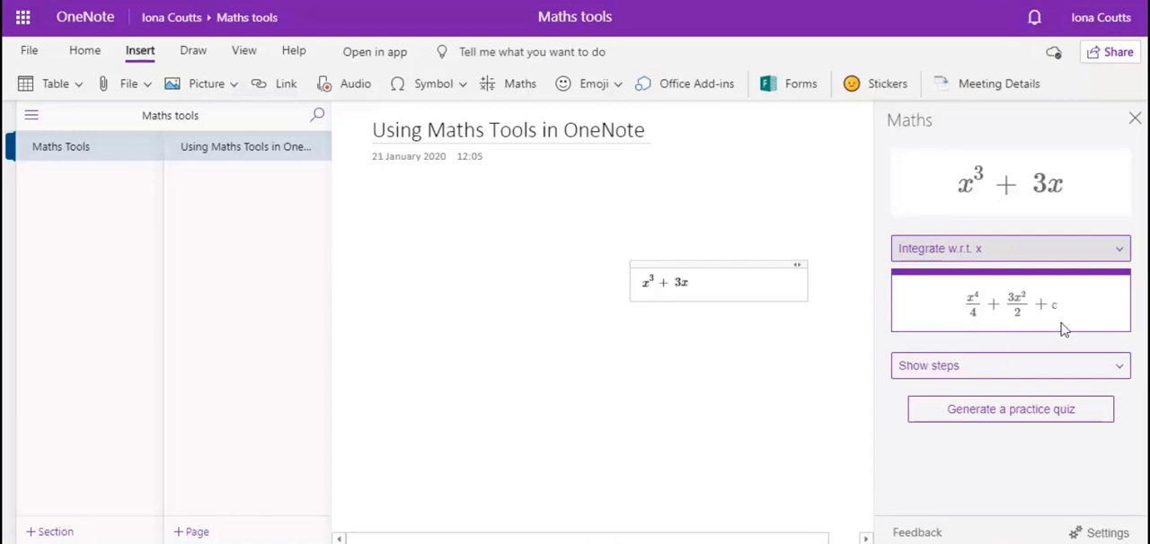
Show the solution steps for the integral of x^3 + 3x and read through them
click(1015, 375)
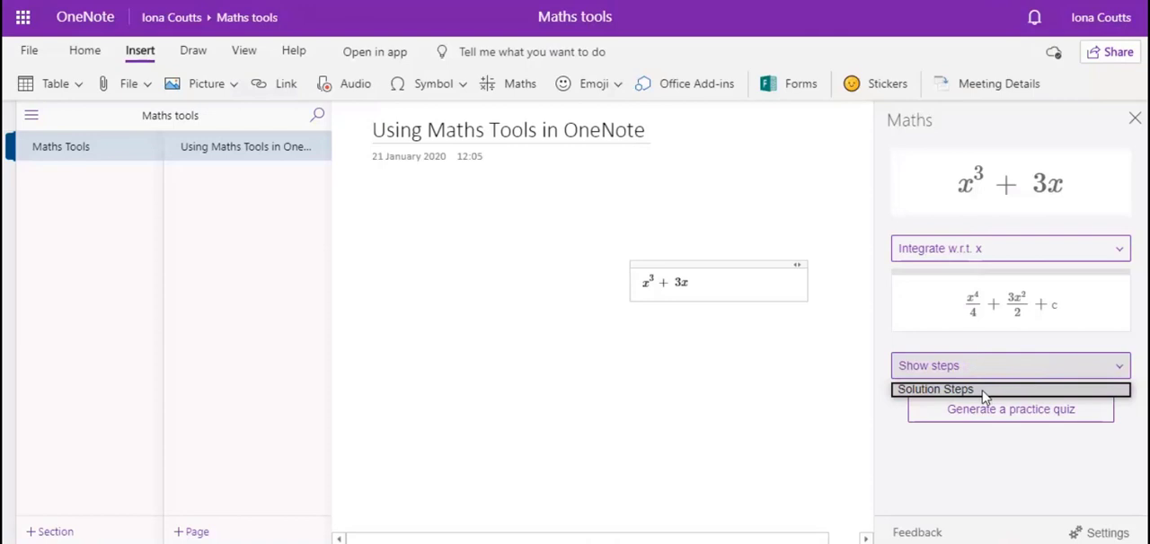
click(982, 393)
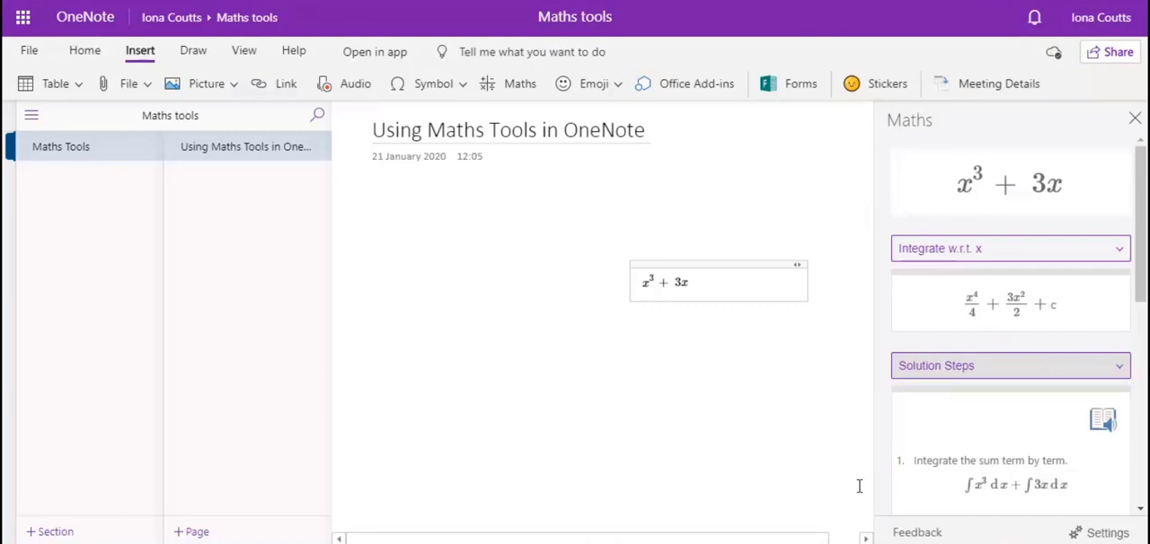
scroll(954, 482, down, 1)
scroll(954, 482, down, 3)
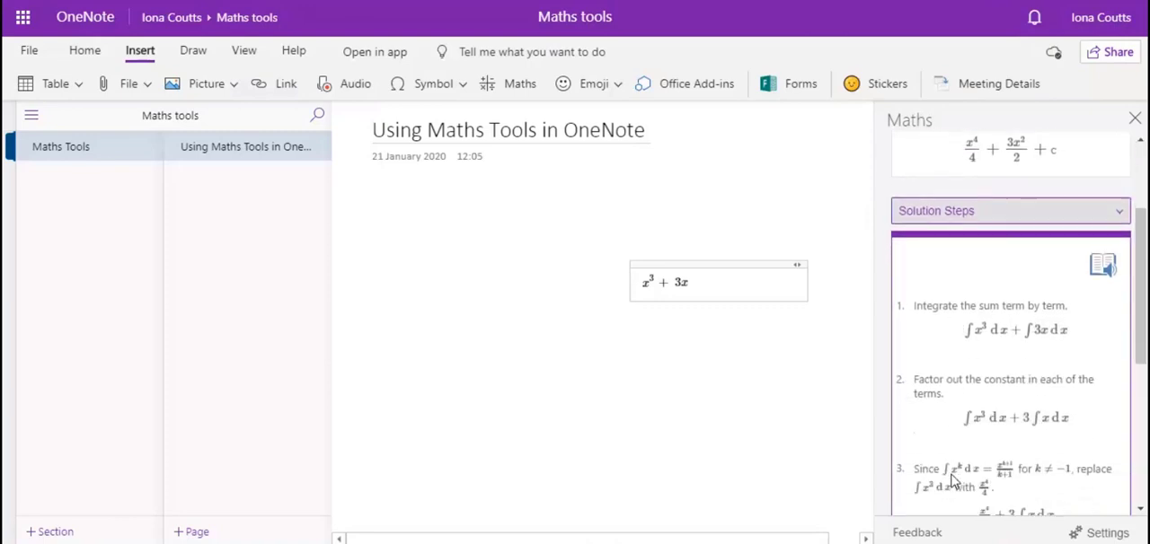
scroll(954, 482, down, 1)
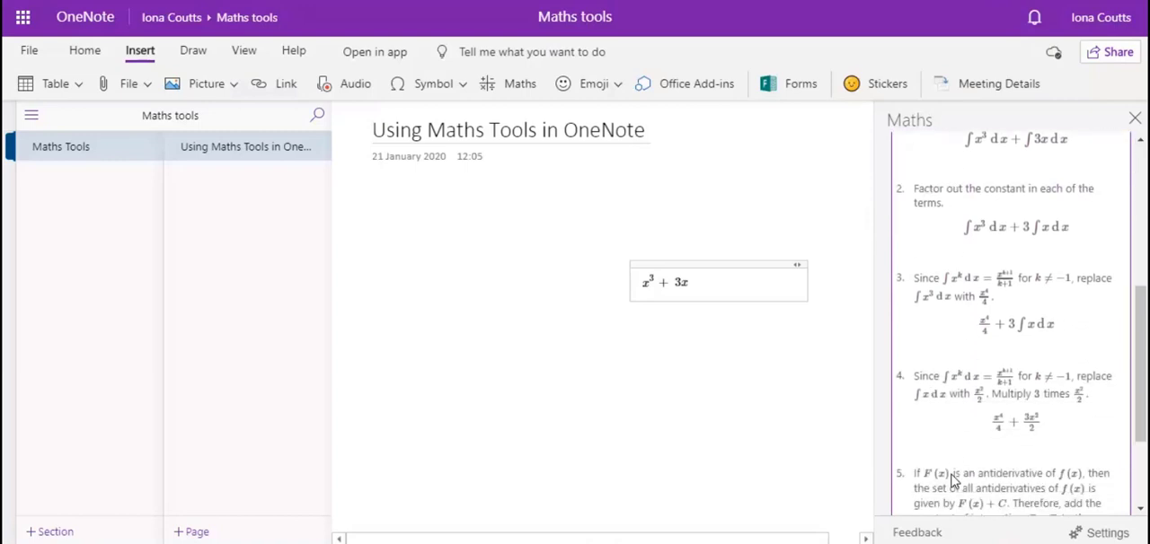